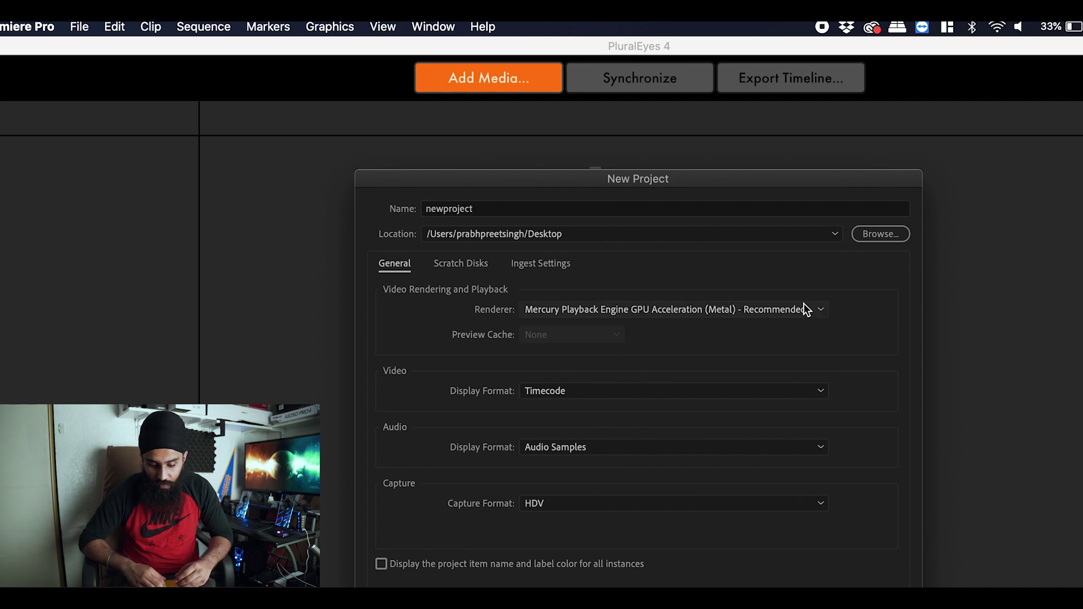
# Create the project newproject with the Metal GPU renderer, Timecode display and HDV capture, and decline opening the Audio Hardware preference.
pyautogui.click(804, 303)
pyautogui.click(804, 303)
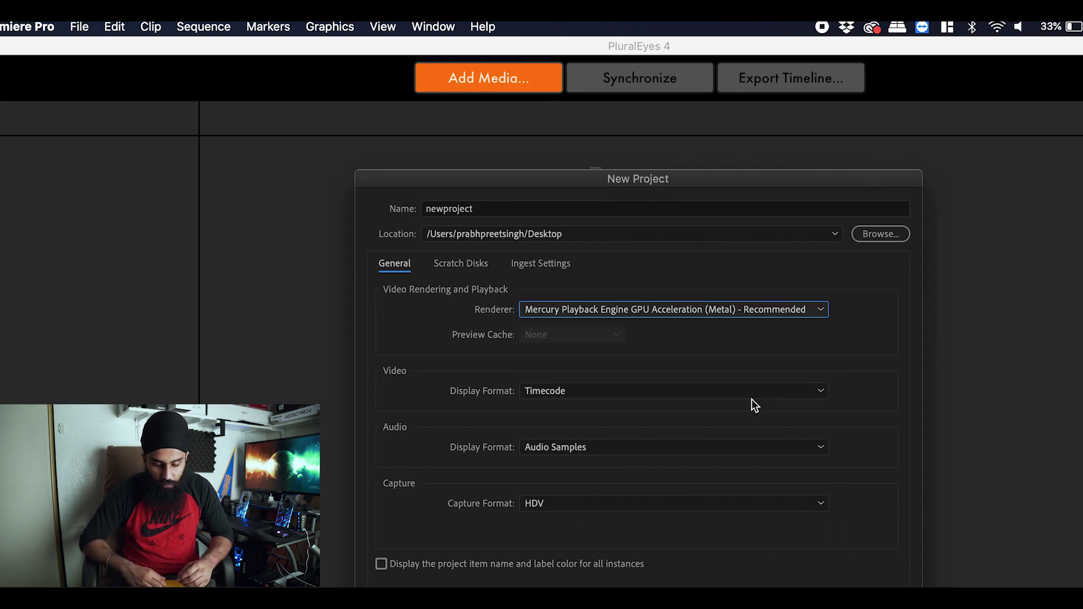
pyautogui.click(738, 390)
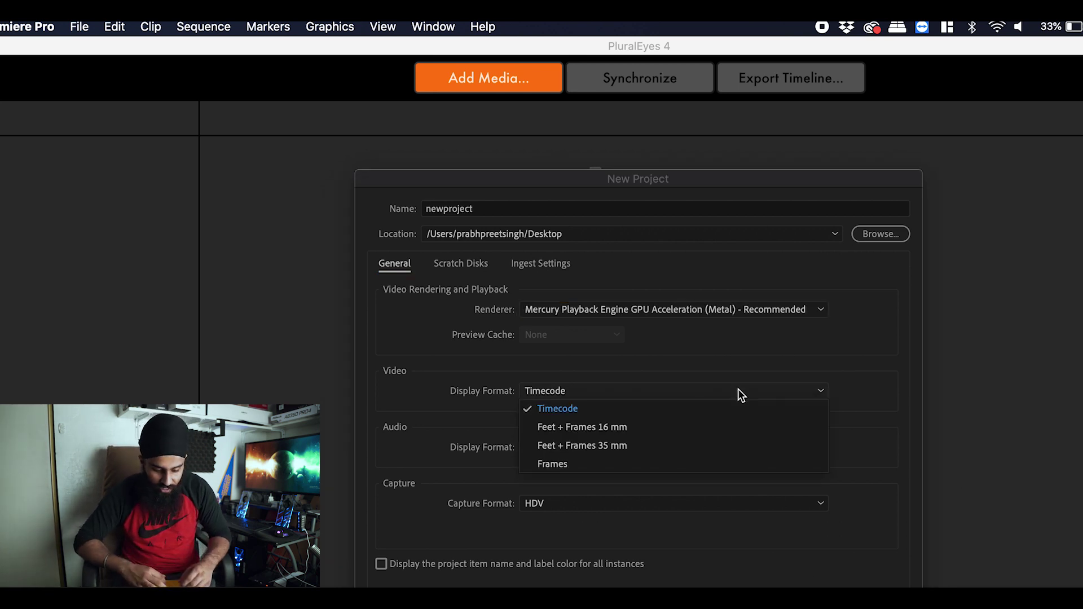
pyautogui.click(738, 389)
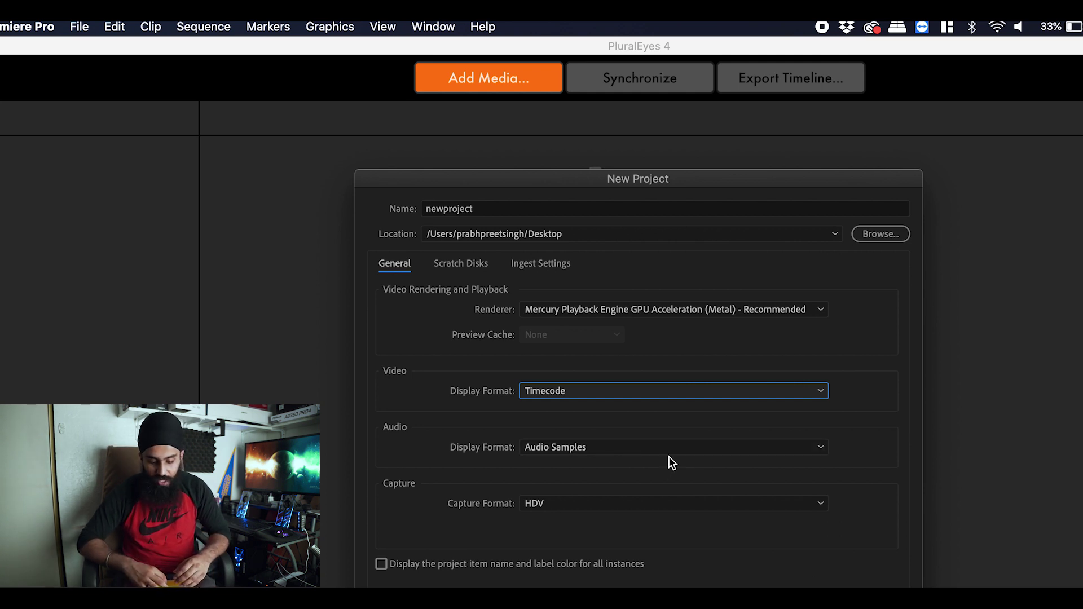
pyautogui.click(649, 502)
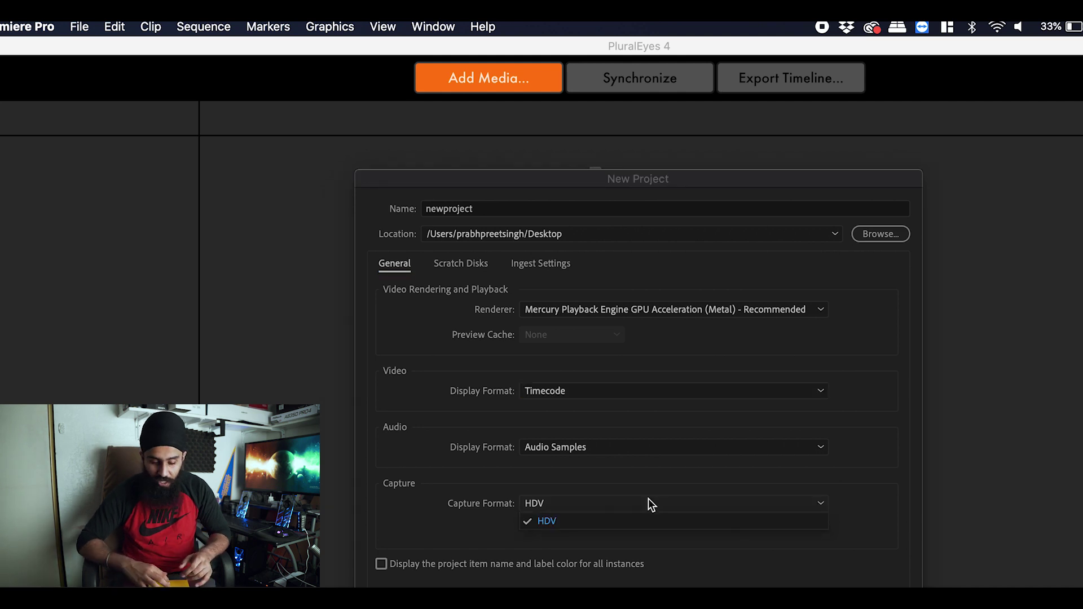
pyautogui.click(649, 503)
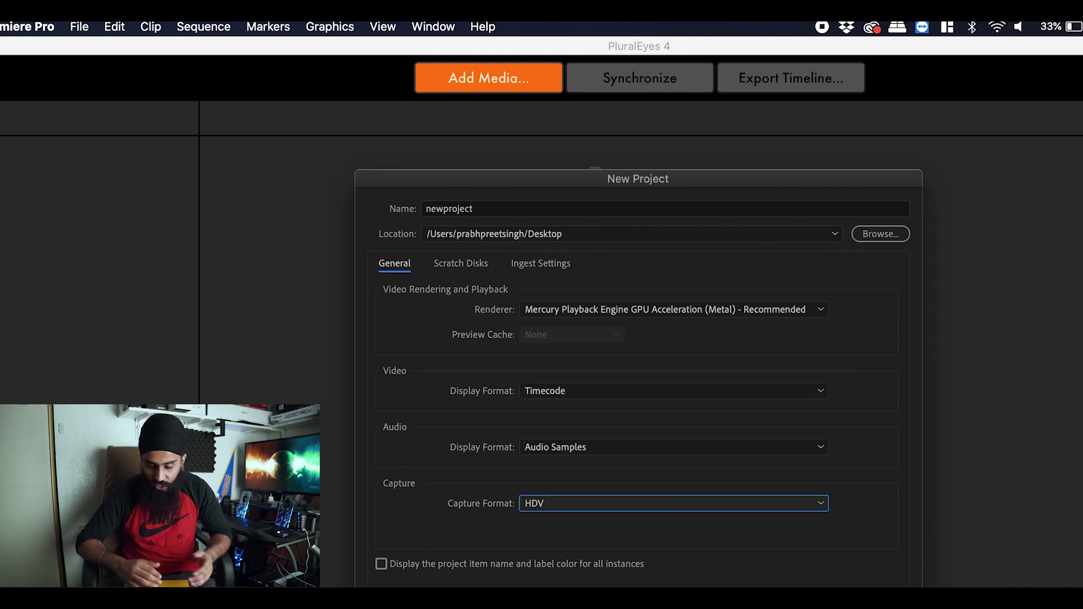
pyautogui.press('Return')
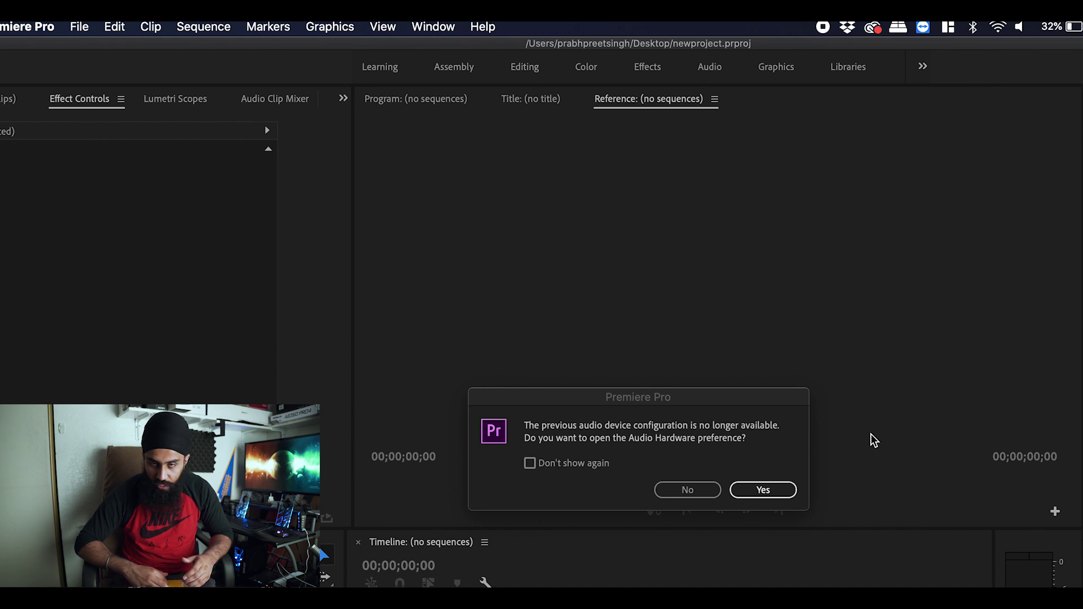
pyautogui.click(776, 497)
pyautogui.click(715, 496)
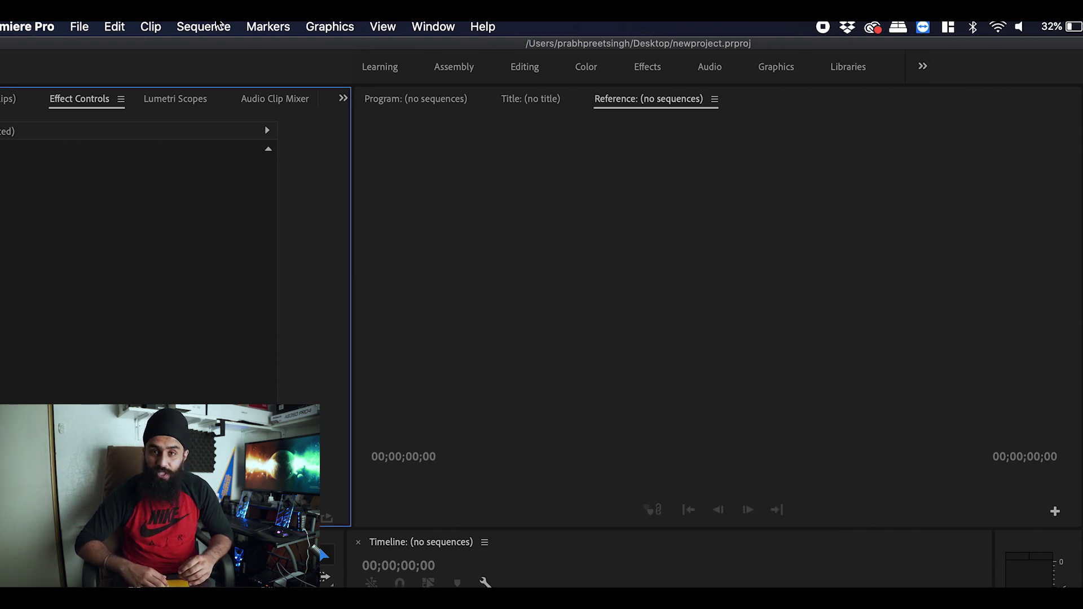
# Start a new sequence and choose the HDV 1080p24 preset as its basis.
pyautogui.click(73, 28)
pyautogui.moveTo(78, 53)
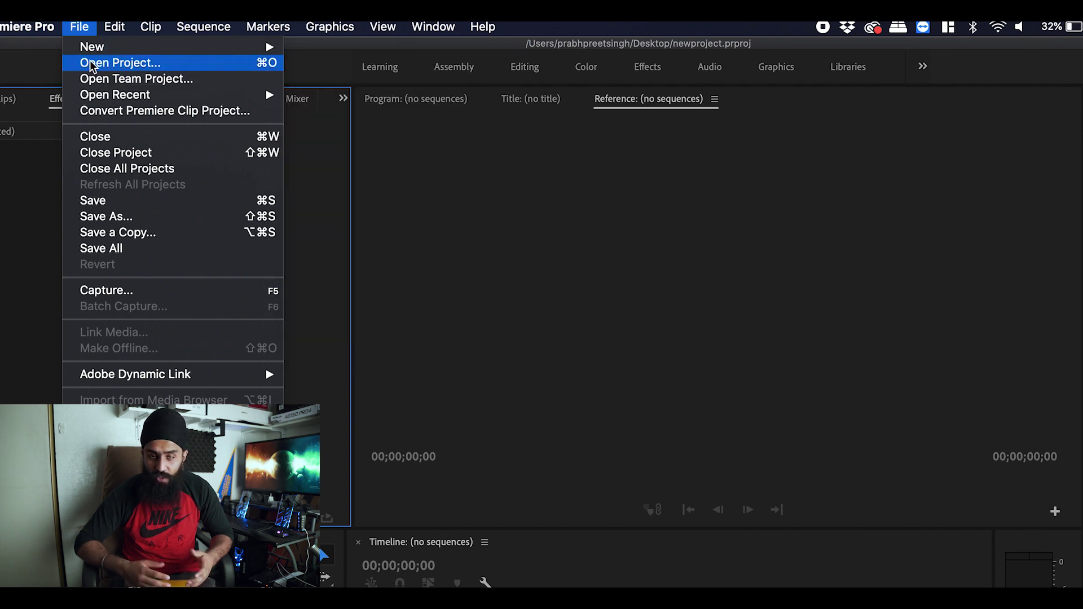
pyautogui.moveTo(265, 47)
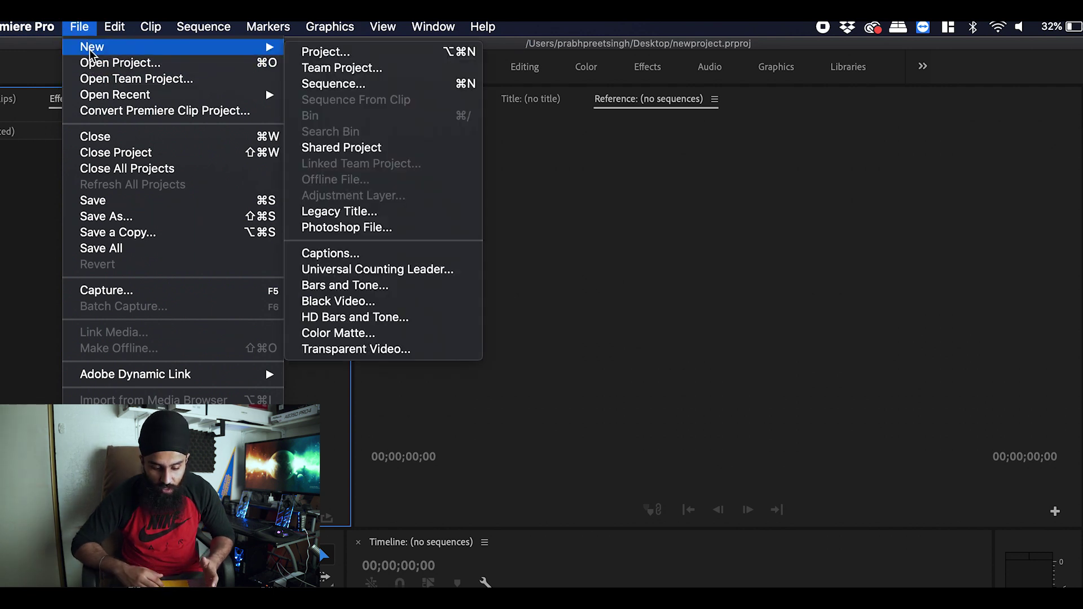
pyautogui.click(345, 84)
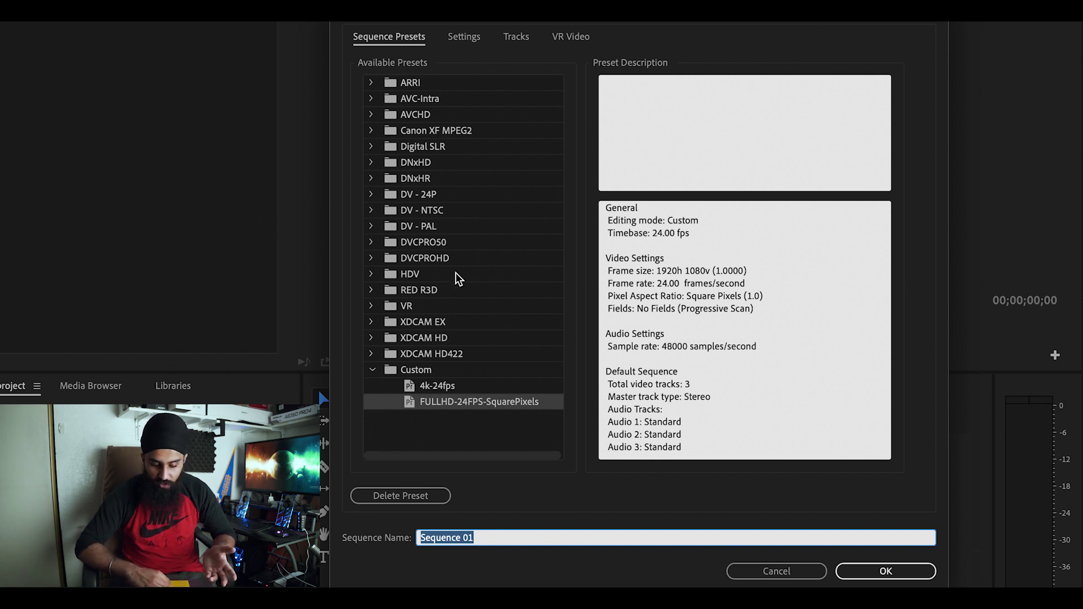
pyautogui.click(395, 274)
pyautogui.click(372, 274)
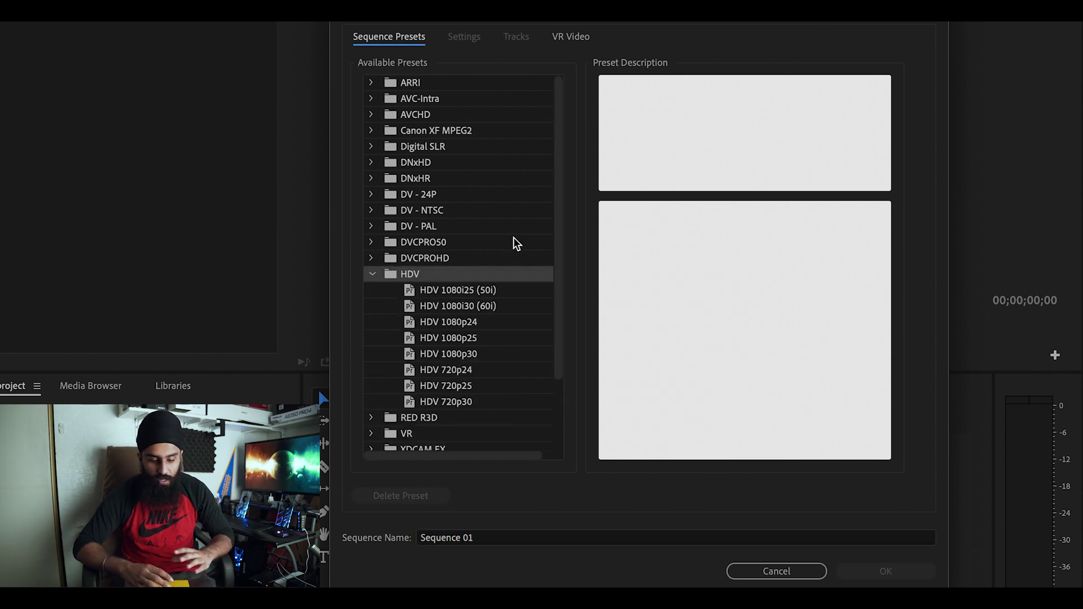
pyautogui.scroll(-3, 517, 243)
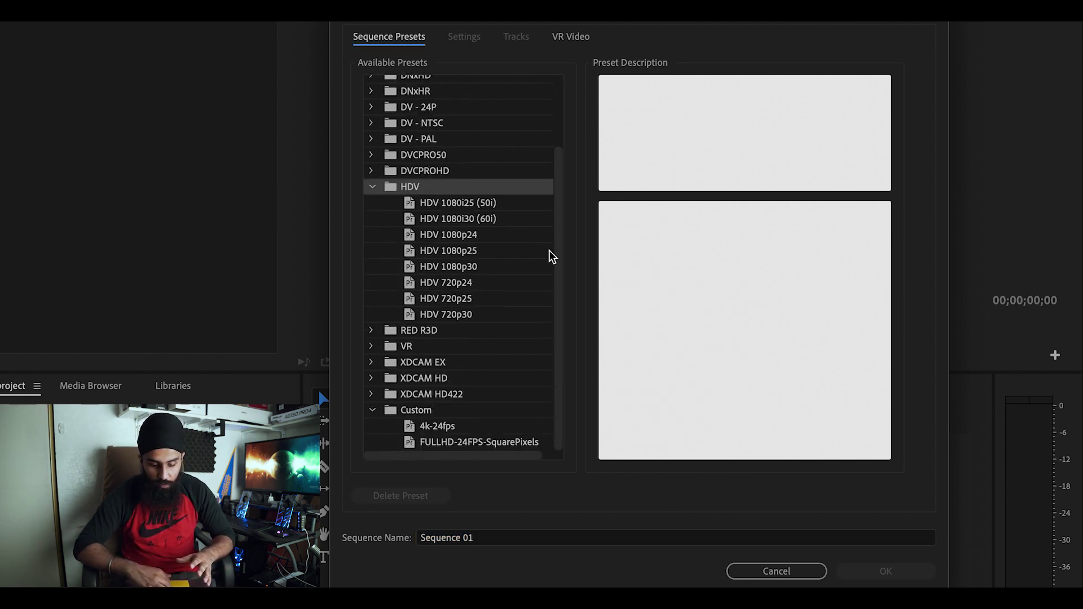
pyautogui.scroll(3, 552, 255)
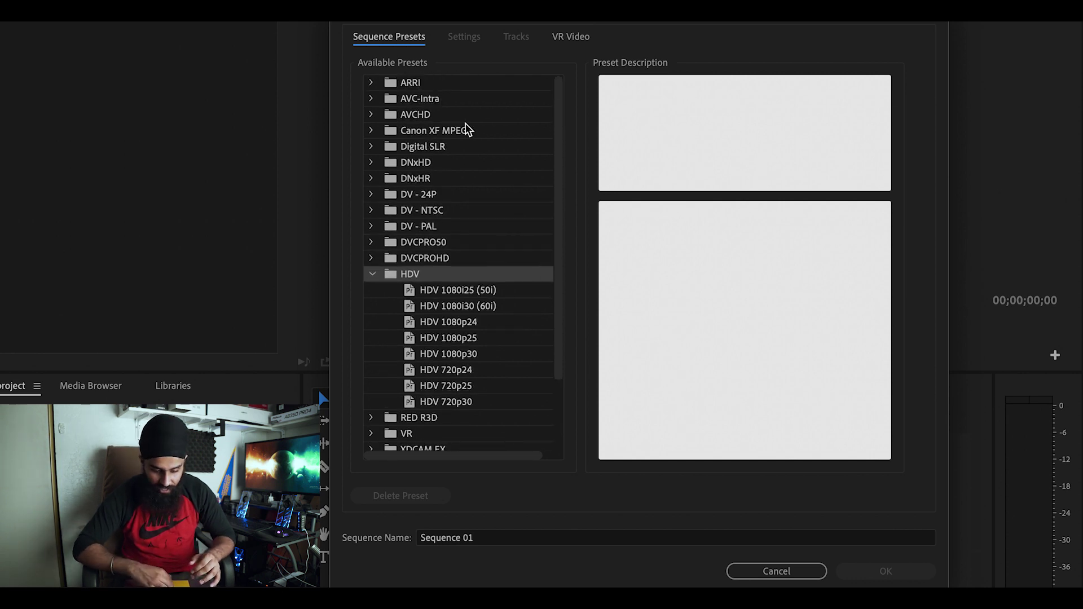
pyautogui.scroll(-3, 466, 129)
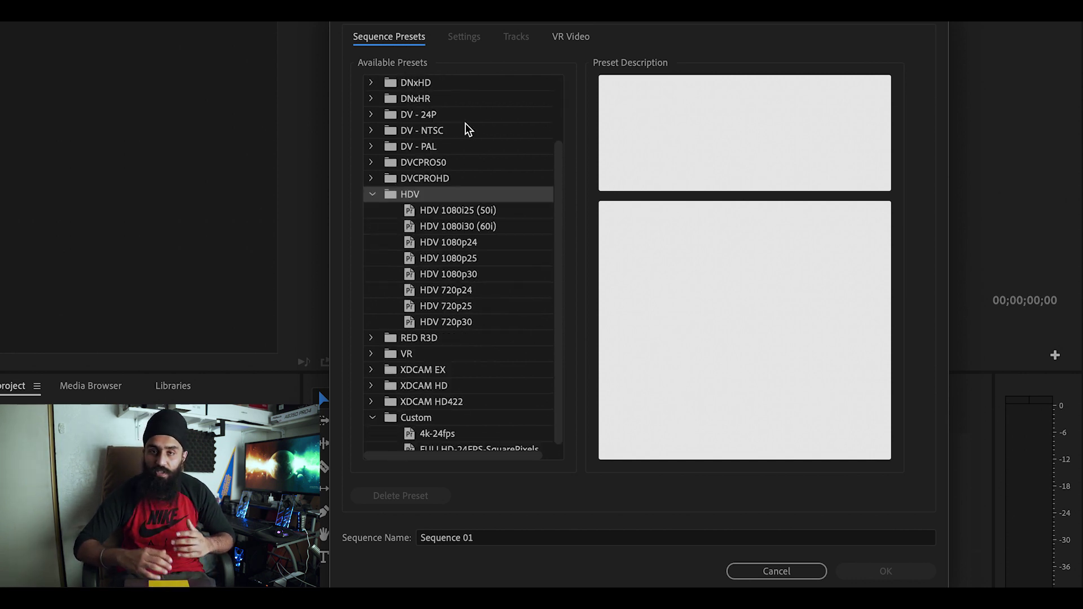
pyautogui.click(466, 284)
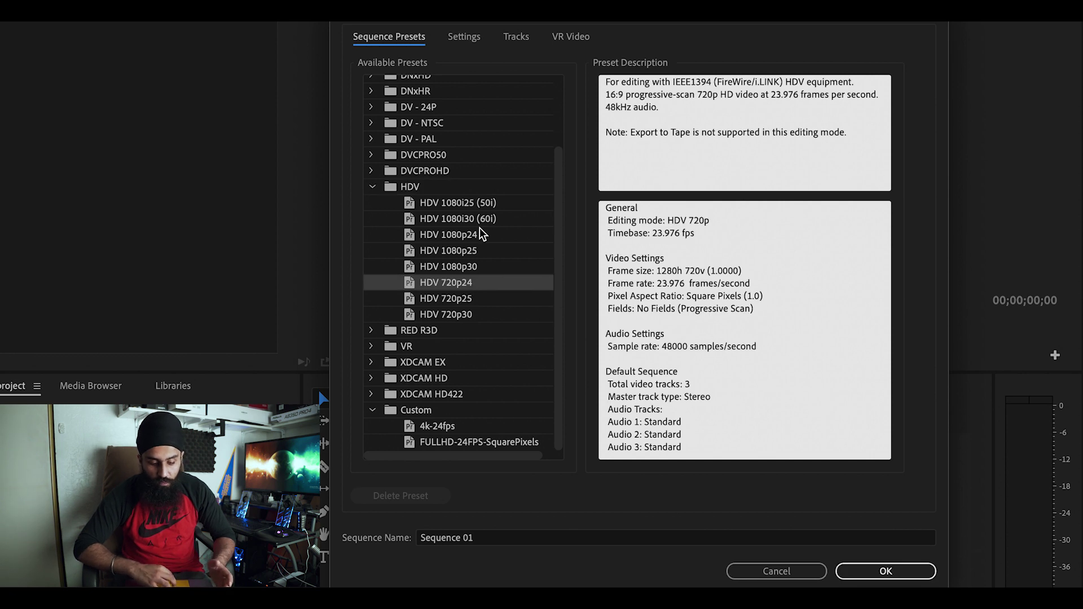
pyautogui.click(467, 238)
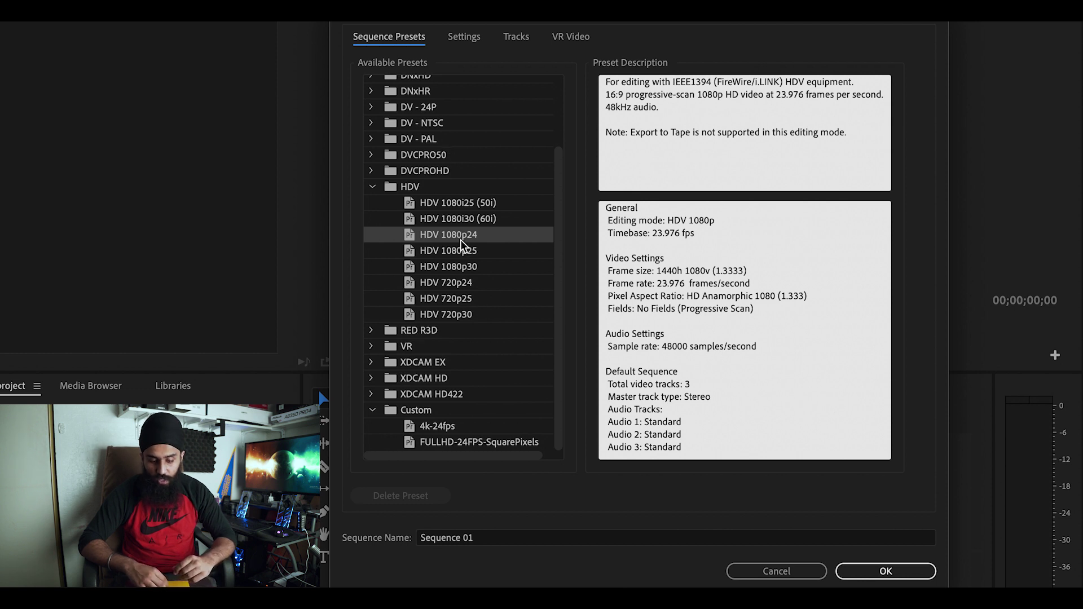
# Change the editing mode in the new sequence's settings to Custom.
pyautogui.click(463, 37)
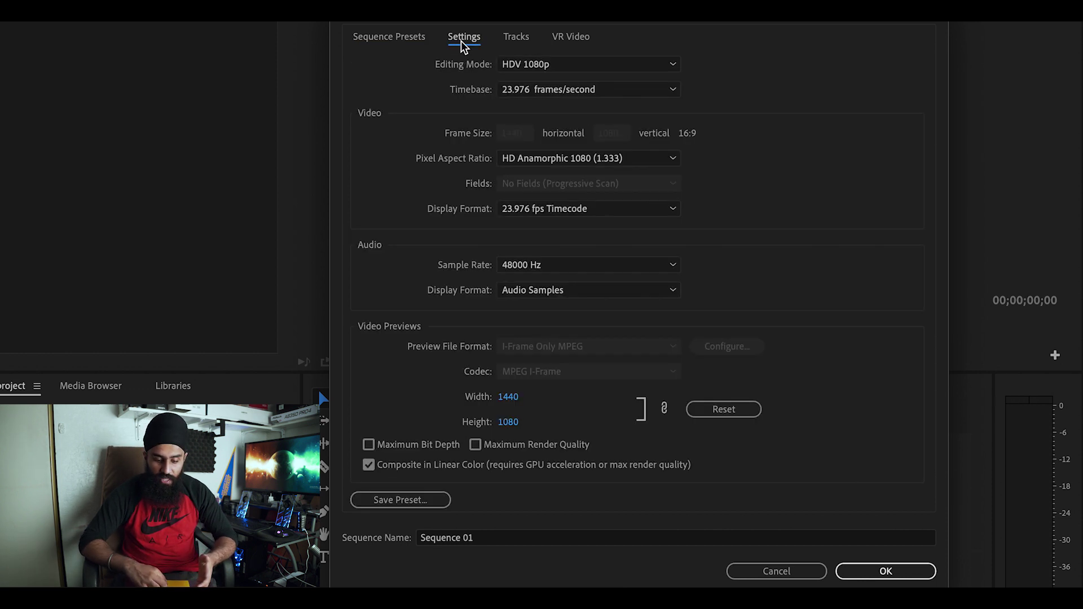
pyautogui.click(519, 64)
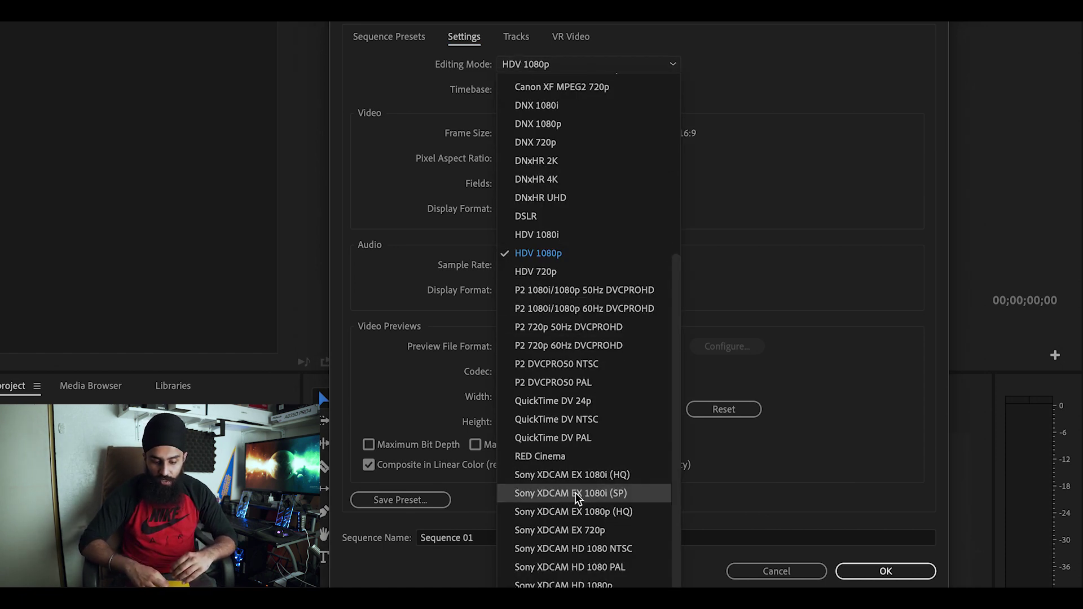
pyautogui.click(789, 295)
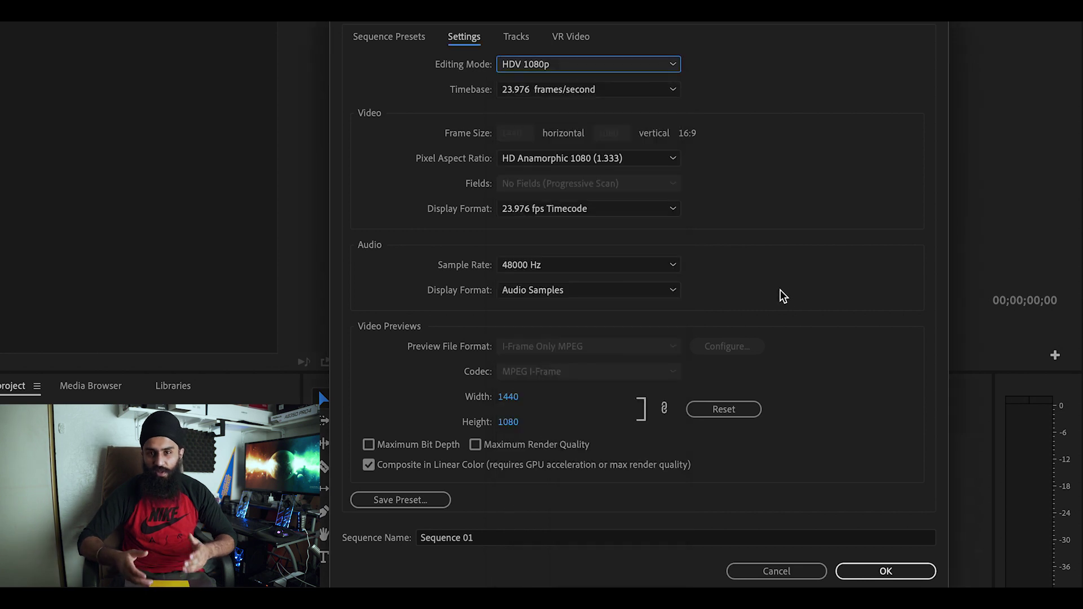
pyautogui.click(659, 94)
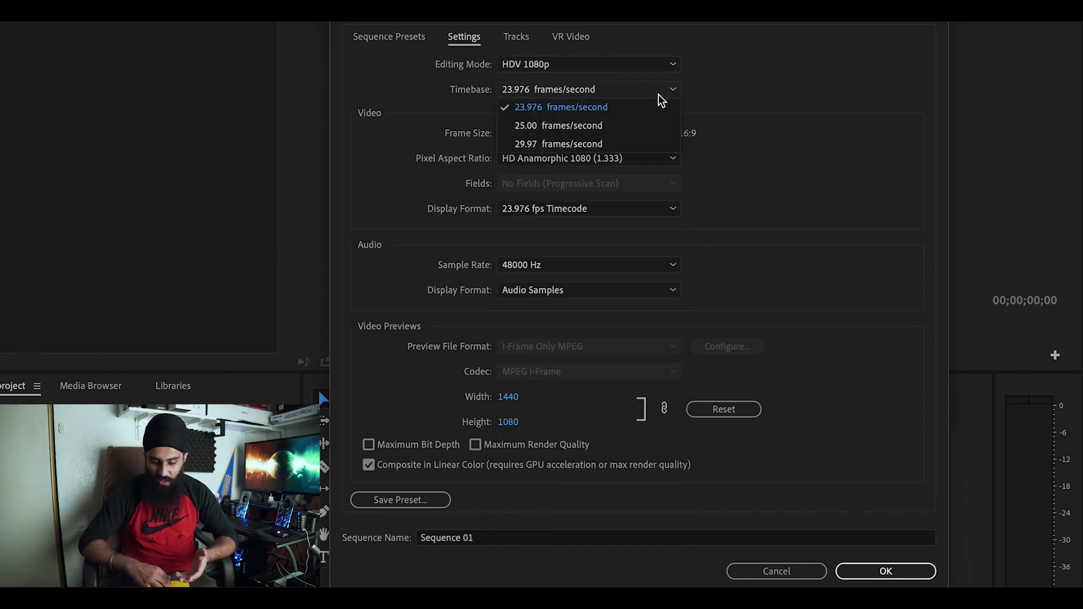
pyautogui.click(610, 70)
pyautogui.scroll(5, 619, 193)
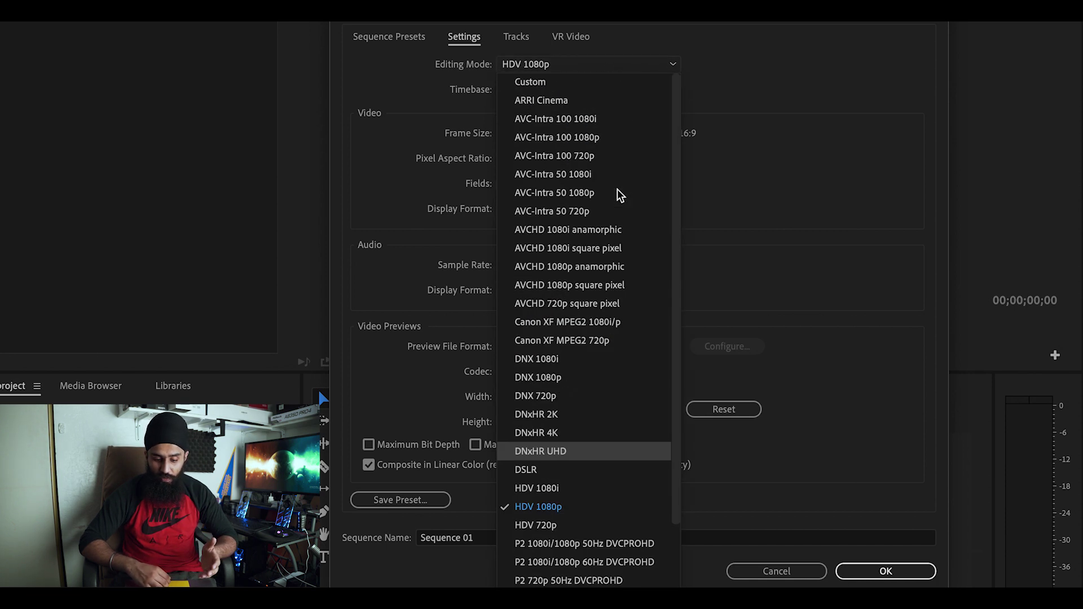
pyautogui.click(589, 84)
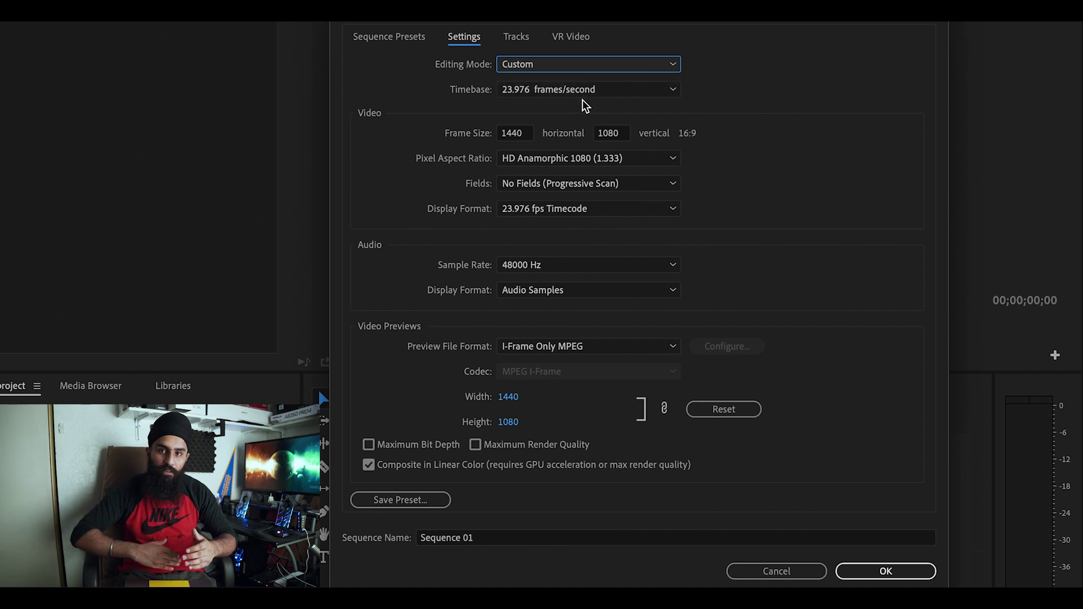
# Set the sequence's timebase to 30.00 frames/second.
pyautogui.click(590, 90)
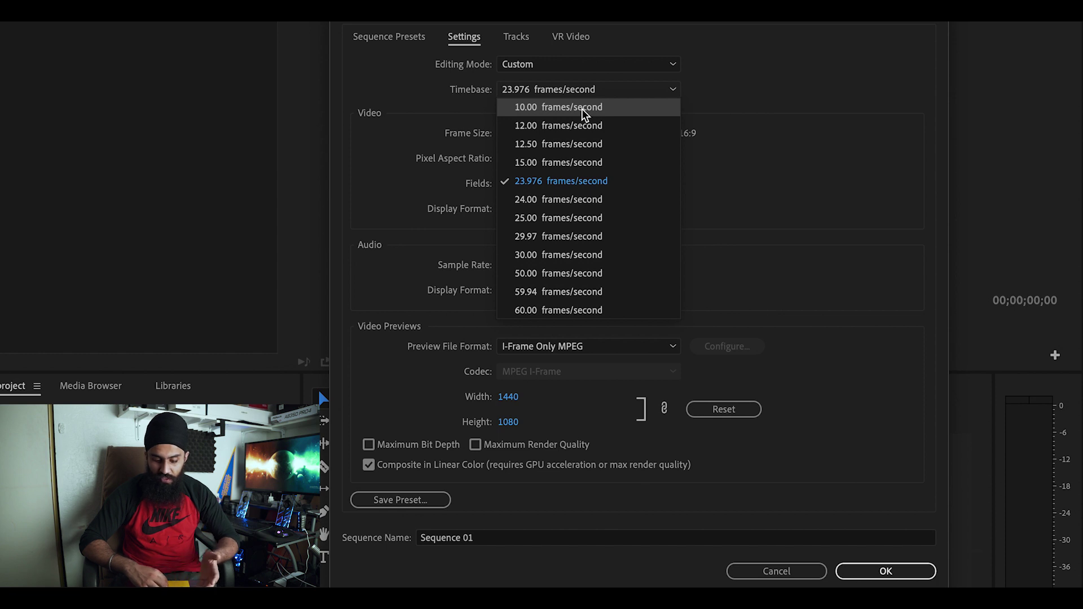
pyautogui.click(571, 254)
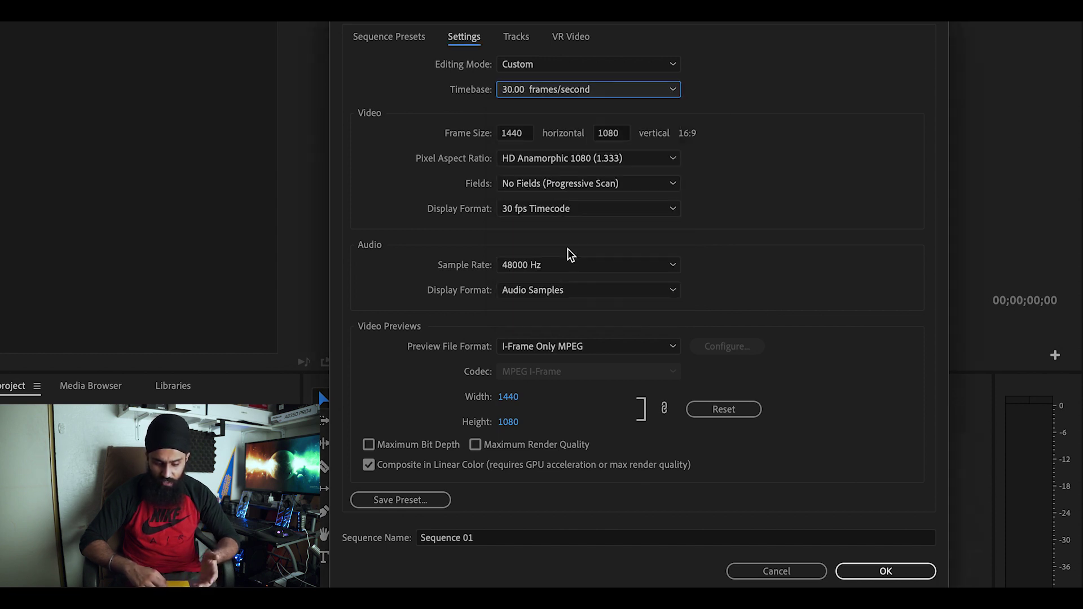
pyautogui.click(576, 94)
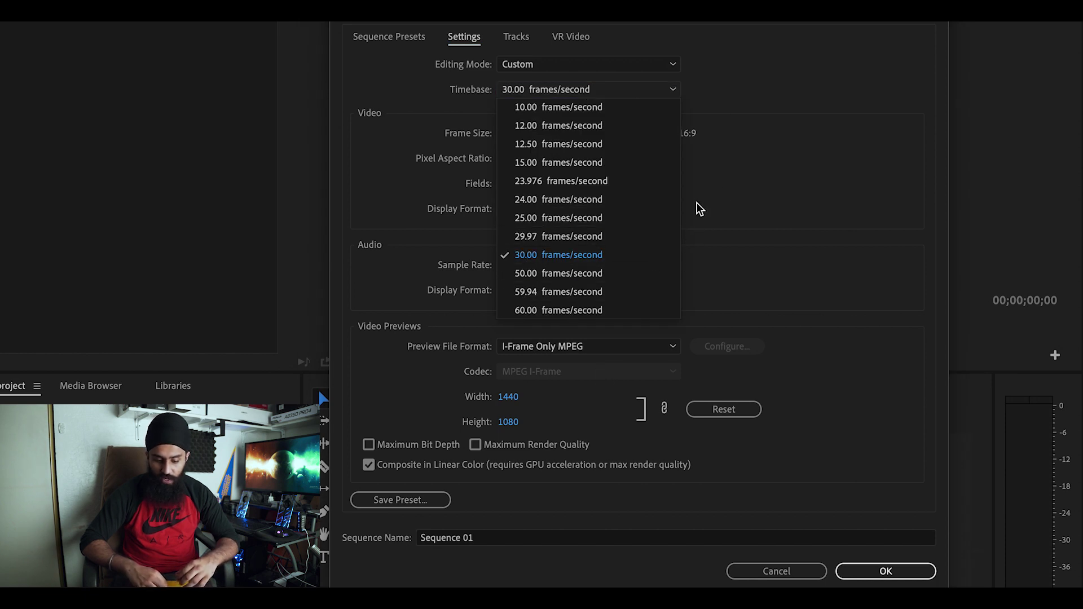
pyautogui.click(793, 138)
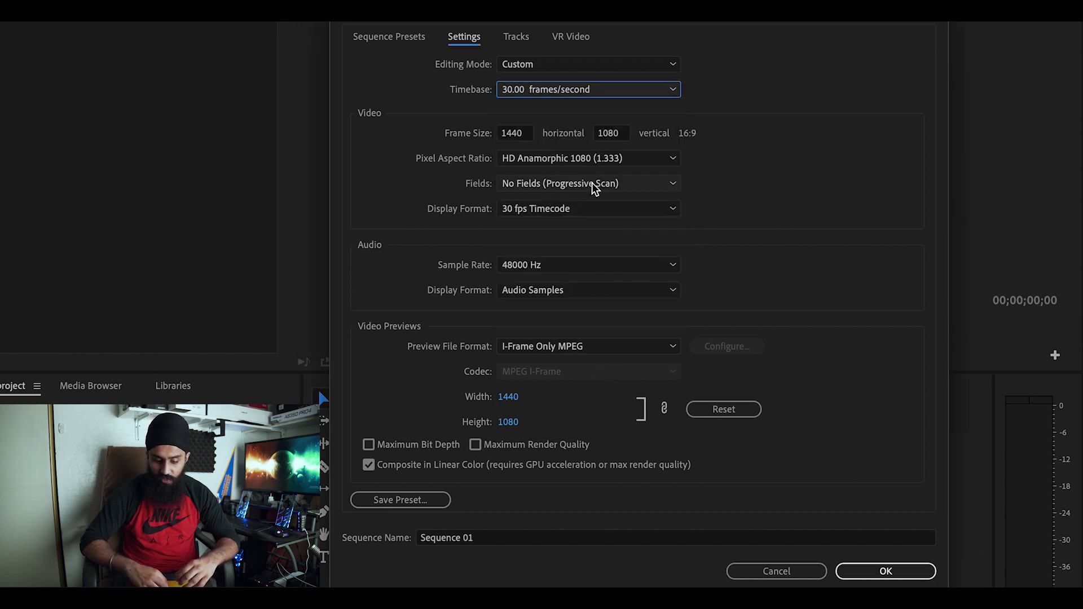
# Set the horizontal frame size to 1920 and the pixel aspect ratio to Square Pixels (1.0).
pyautogui.click(525, 133)
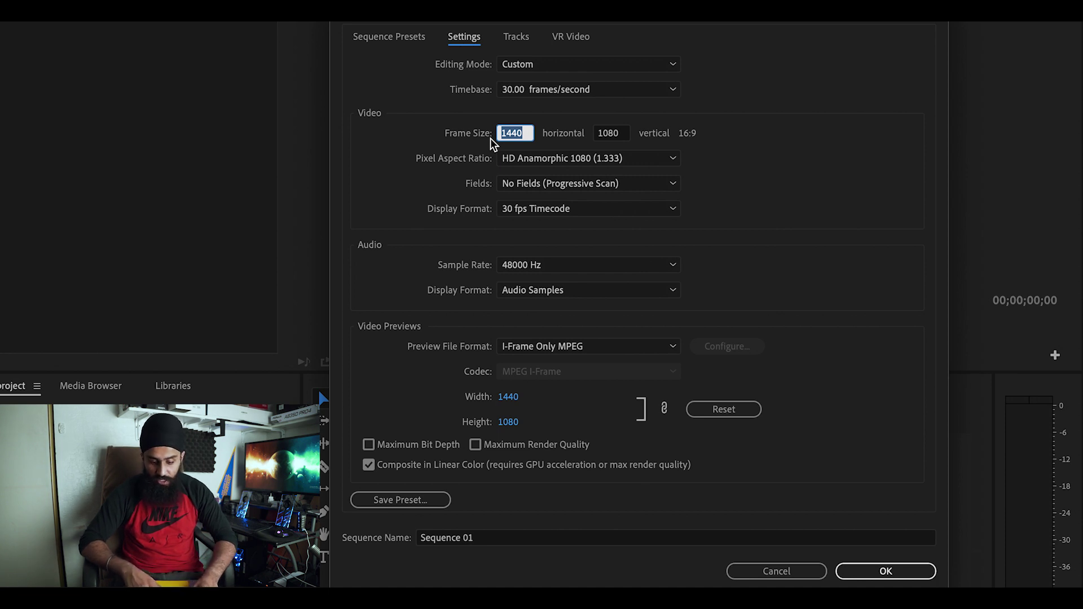
pyautogui.write('1920')
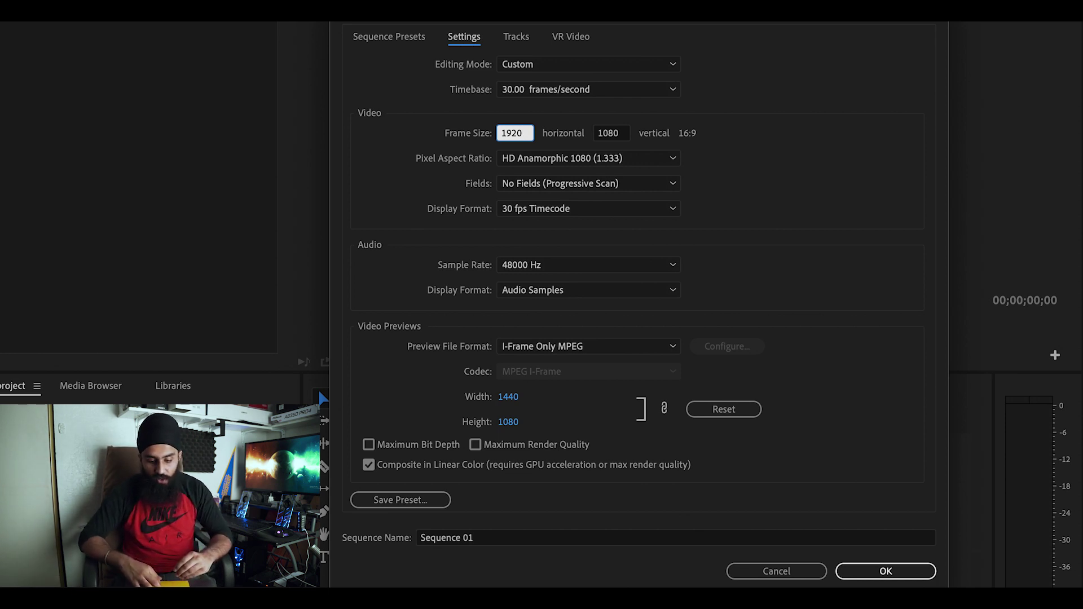
pyautogui.click(541, 160)
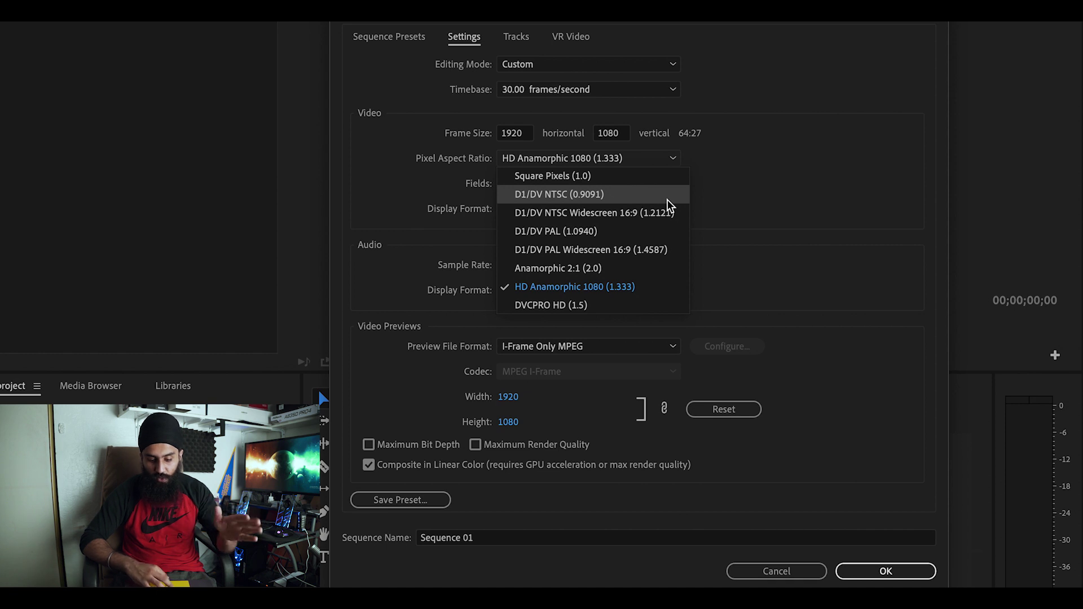
pyautogui.click(663, 178)
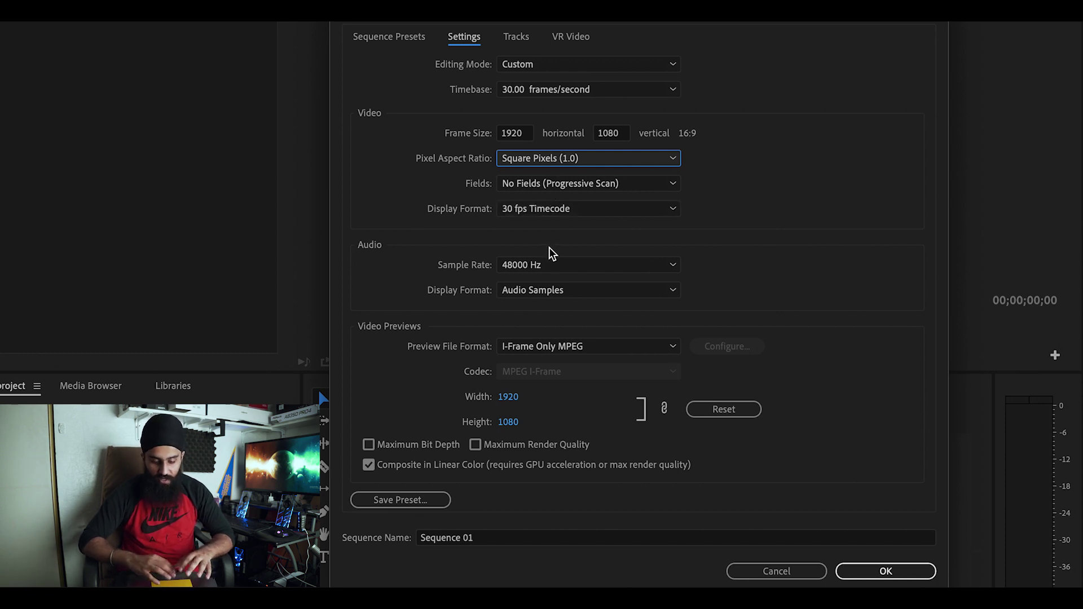
# Keep the audio sample rate at 48000 Hz and enable Maximum Bit Depth and Maximum Render Quality for the video previews.
pyautogui.click(543, 265)
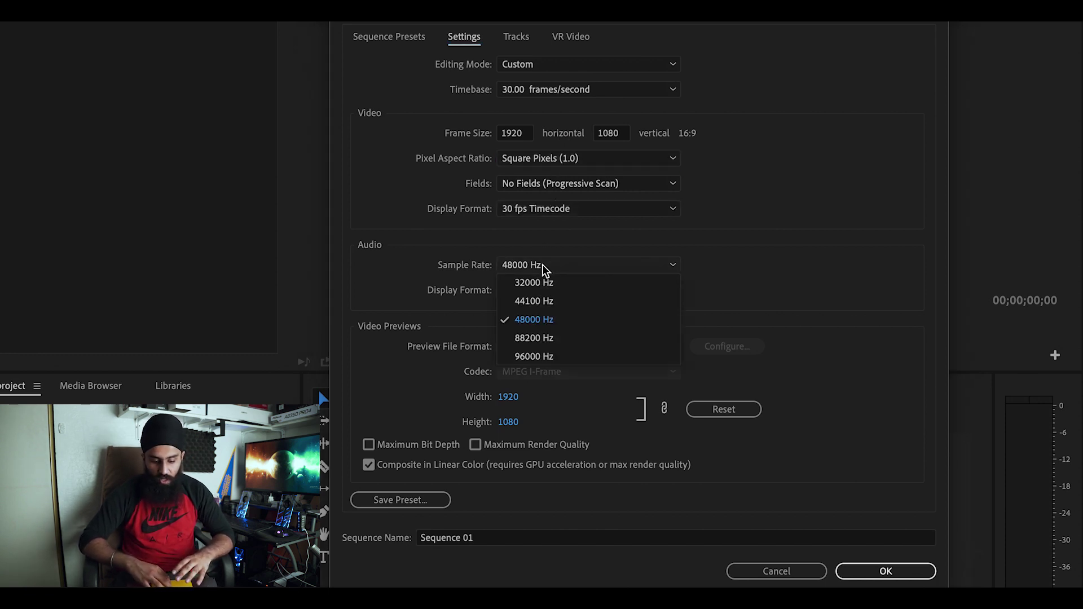
pyautogui.click(598, 244)
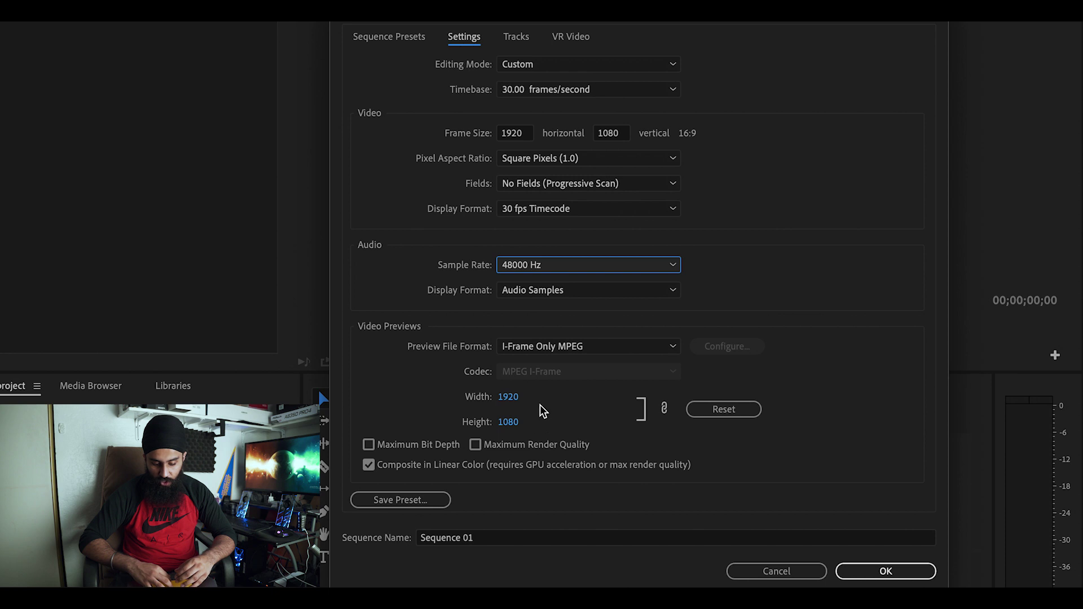
pyautogui.click(417, 450)
pyautogui.press('Return')
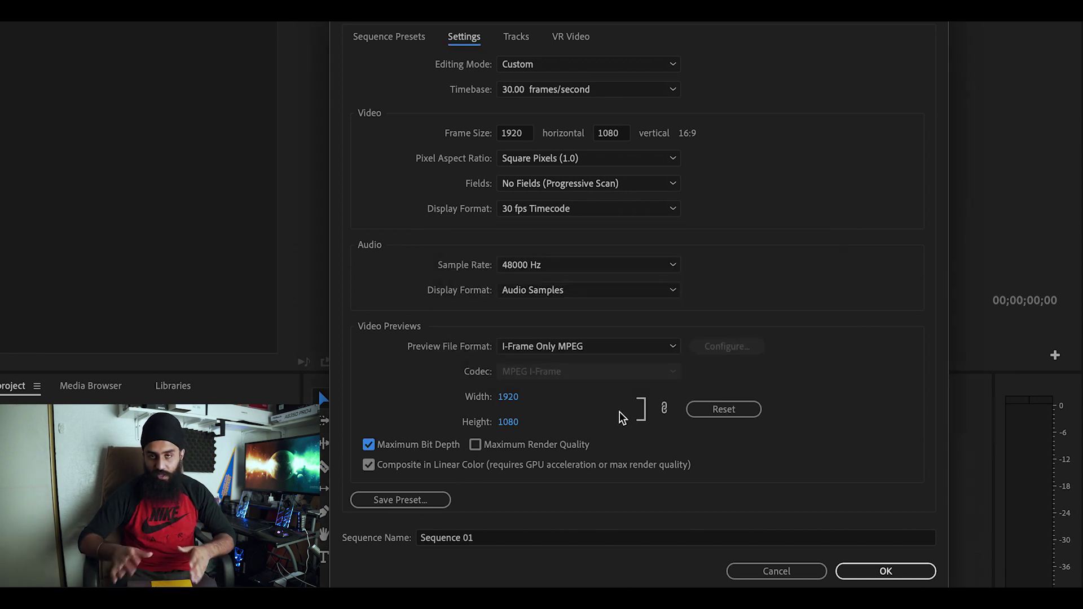
pyautogui.click(568, 443)
pyautogui.press('Return')
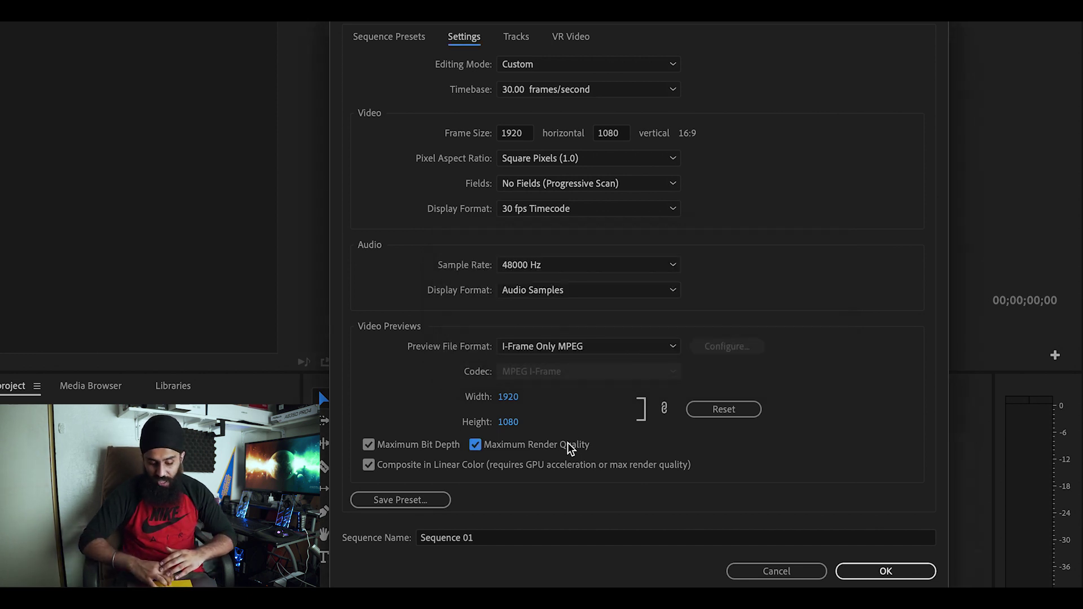
# Name the sequence firstsequence and create it with the chosen settings.
pyautogui.click(627, 537)
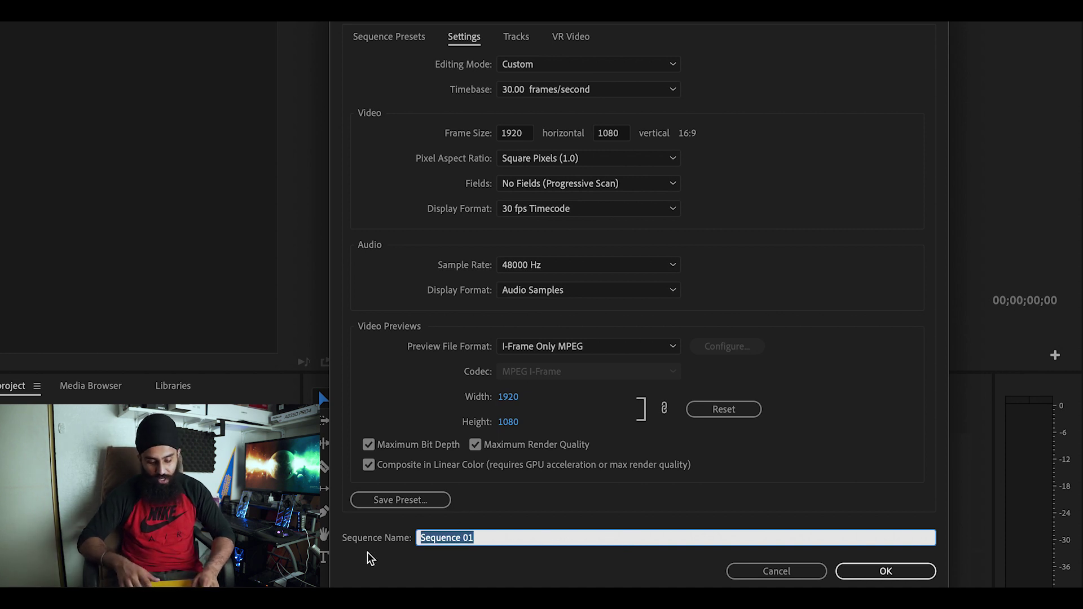
pyautogui.press('BackSpace')
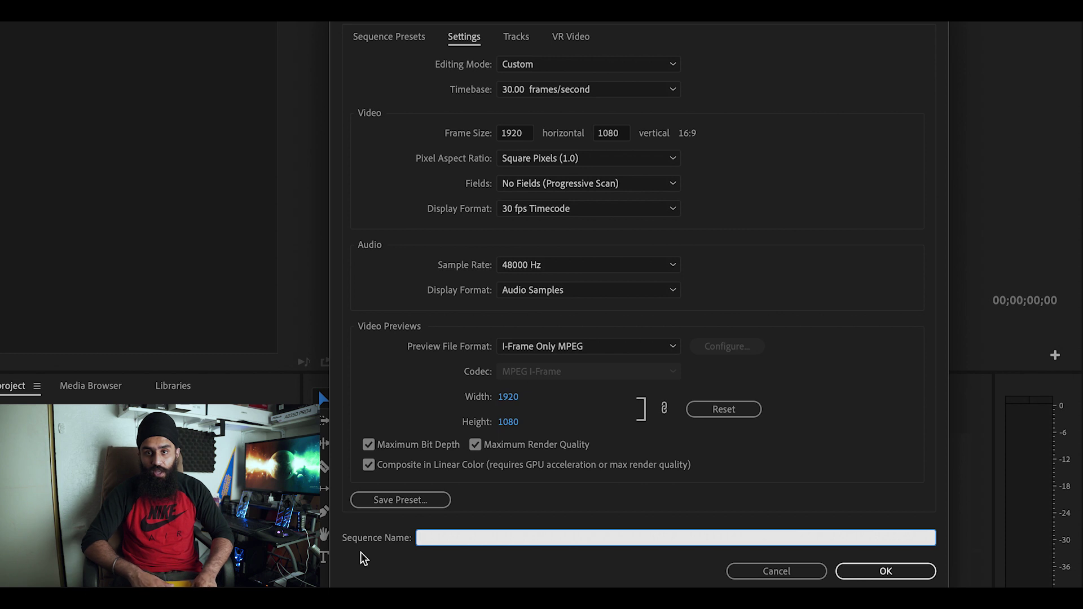
pyautogui.write('firstsequence')
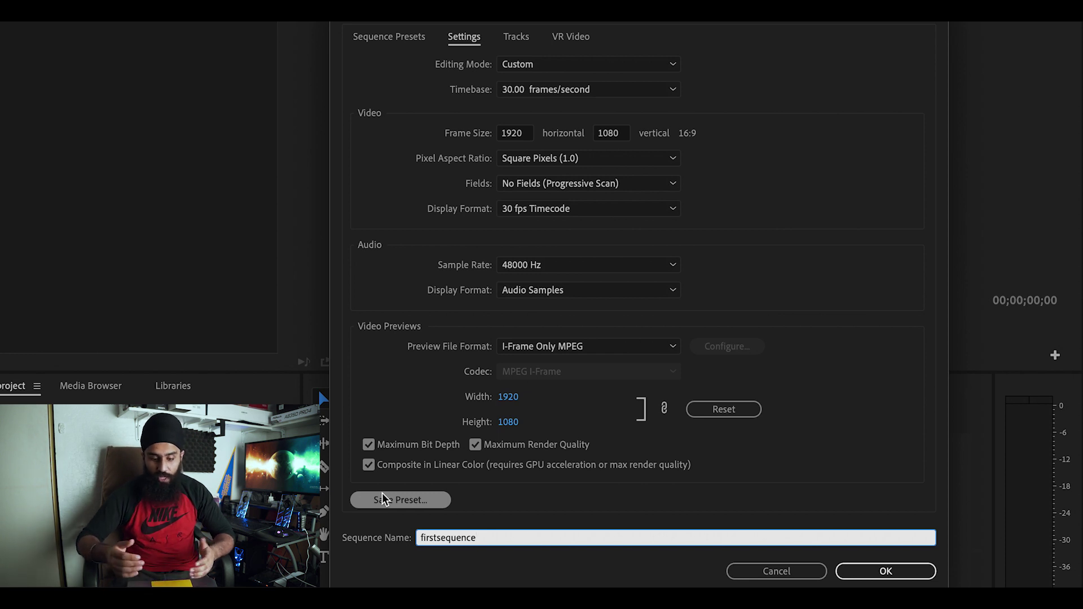
pyautogui.click(861, 572)
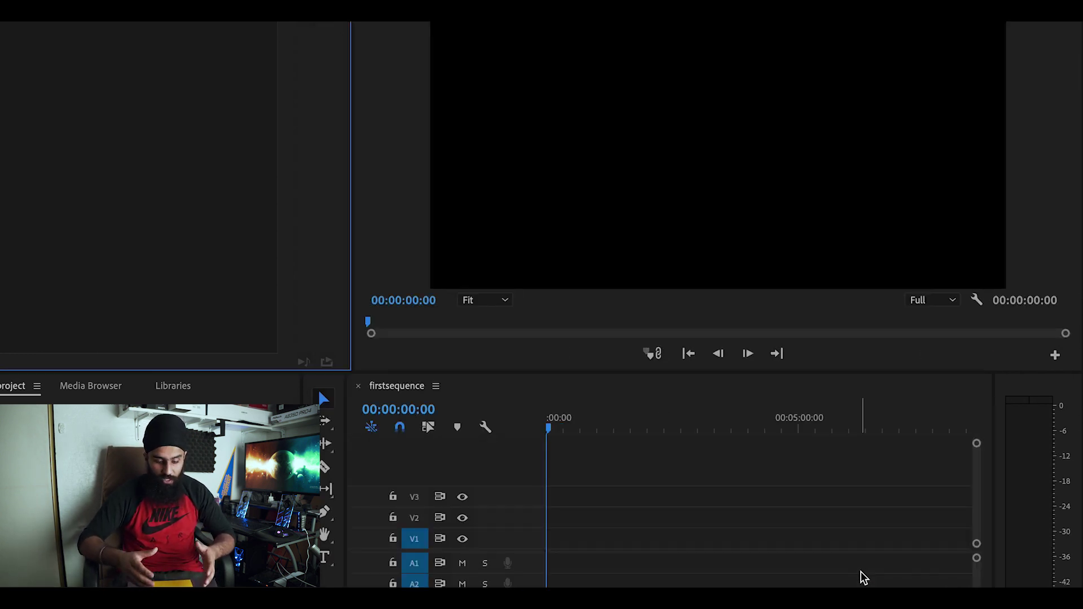